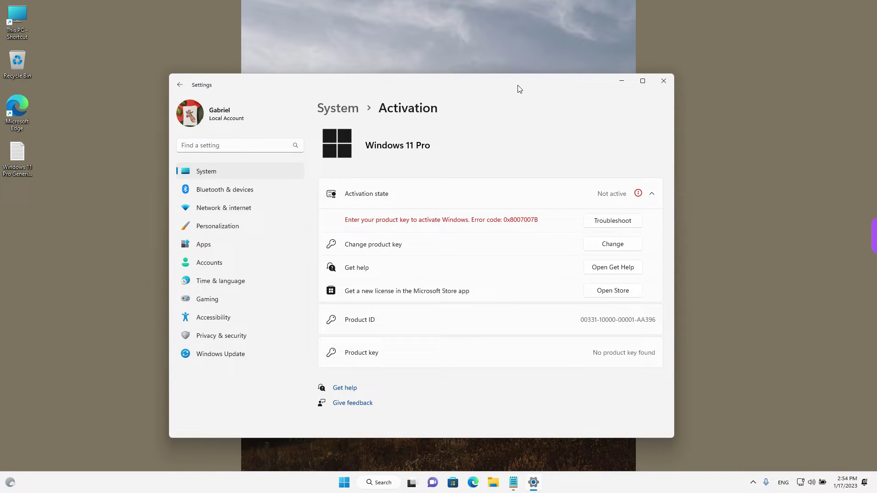
- Shift the Settings window showing Windows 11 Pro not active slightly up and left
drag(515, 84, 495, 78)
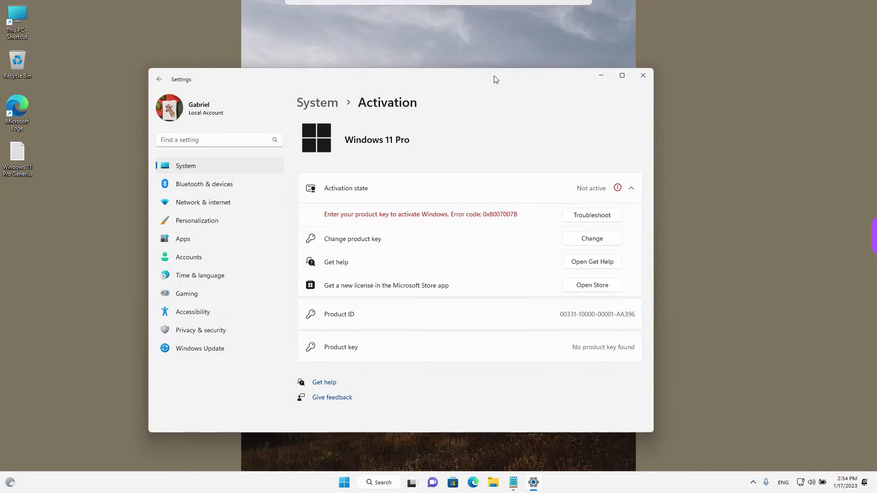
- Close Settings and reopen the Activation page by searching 'Activation Settings'
click(645, 75)
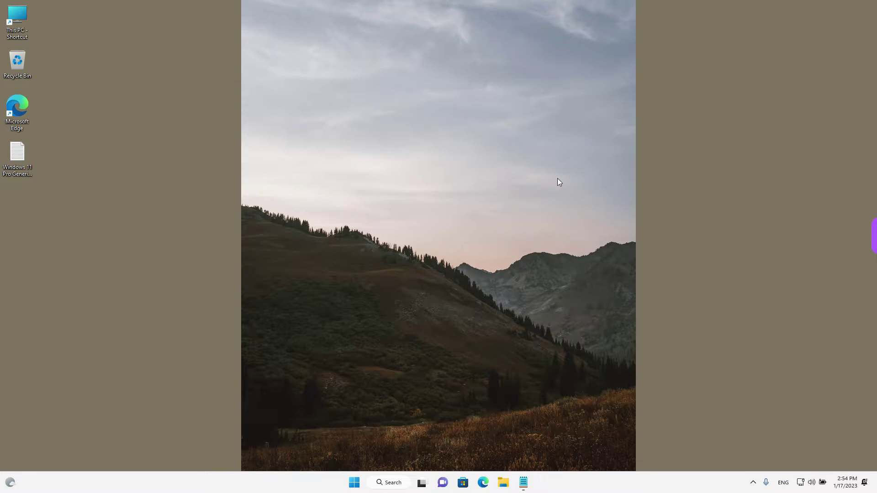
click(390, 488)
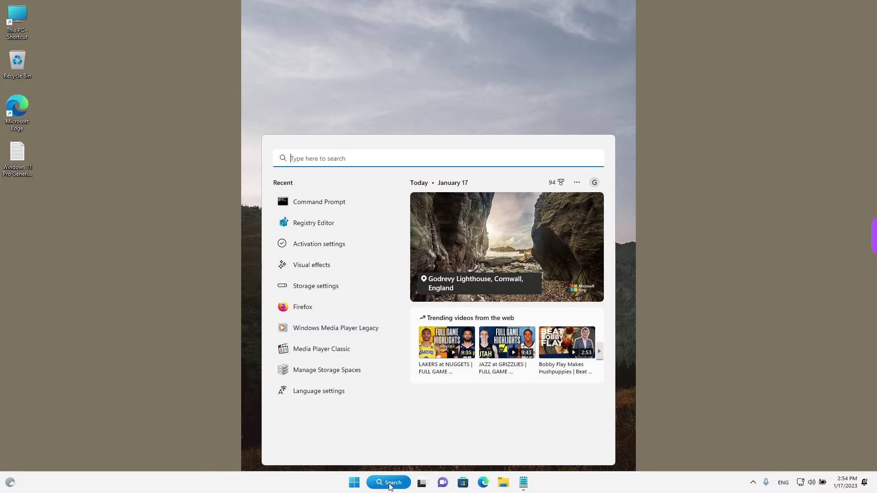
text(Ac)
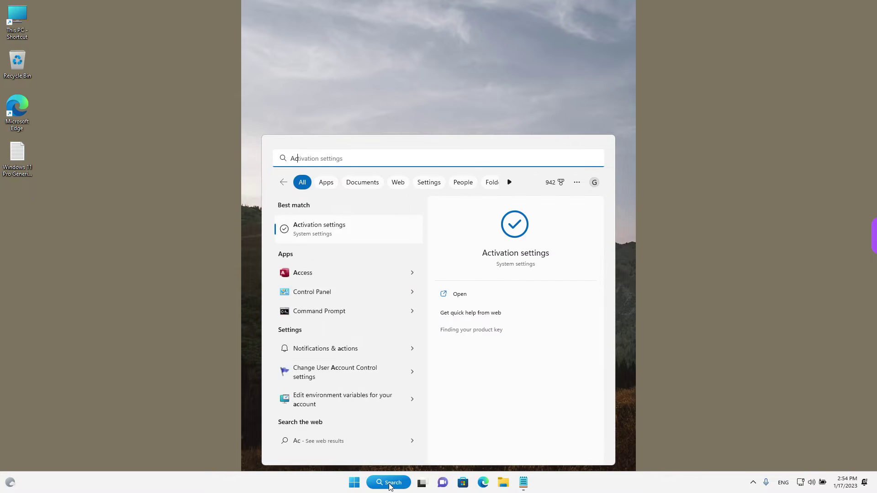
text(tivation Settings)
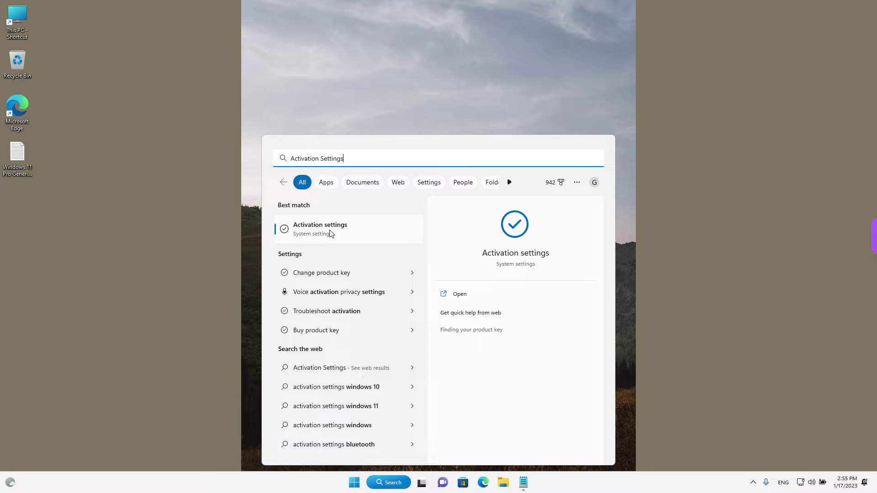
click(341, 235)
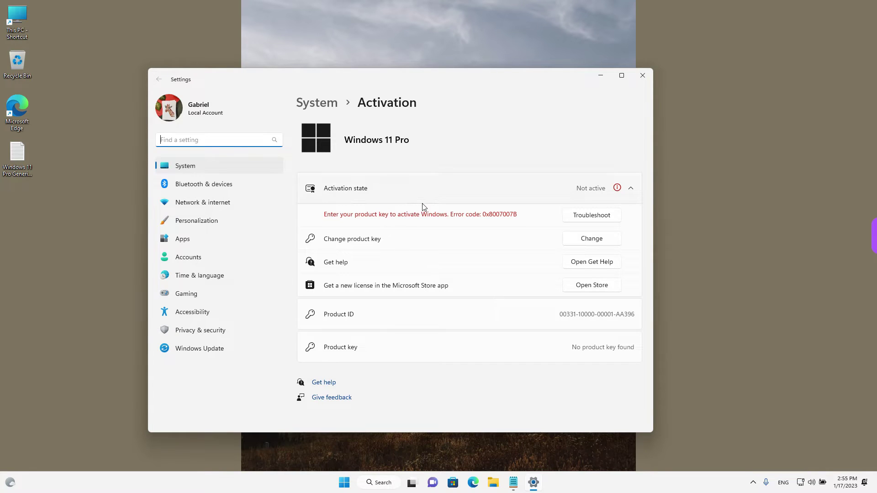
key(ctrl+shift+p)
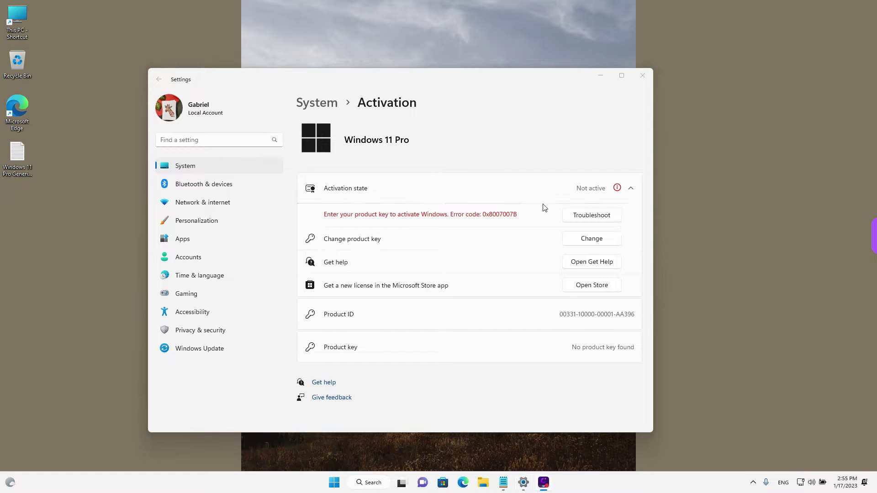
drag(568, 199, 603, 198)
mouse_move(316, 224)
mouse_down()
mouse_move(475, 214)
mouse_move(535, 230)
mouse_up()
key(ctrl+shift+p)
key(ctrl+shift+p)
drag(560, 250, 617, 250)
drag(316, 248, 387, 248)
key(Escape)
- Copy the Windows 11 Pro generic key from the Generic Key notes file, then minimize Notepad
double_click(22, 153)
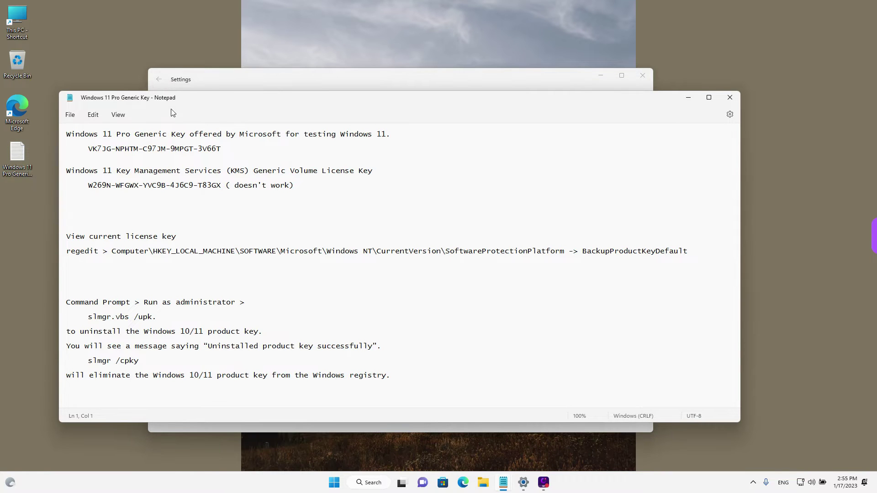
drag(88, 148, 225, 149)
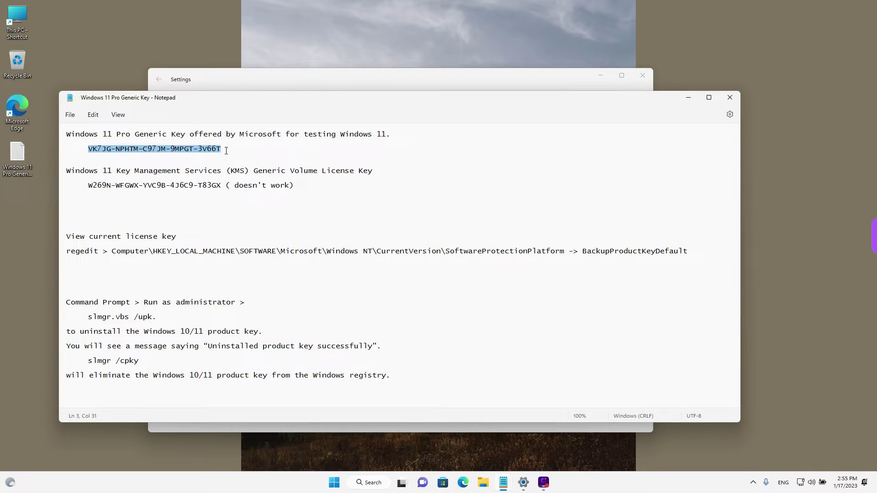
right_click(194, 150)
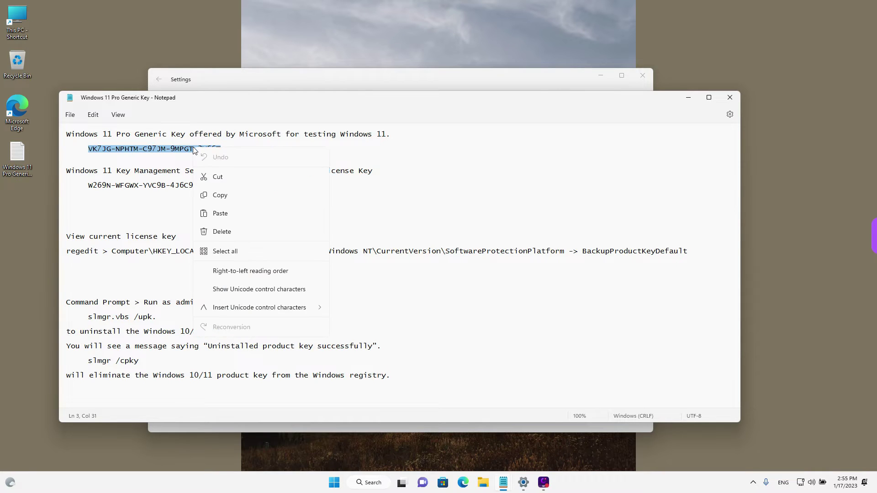
click(235, 195)
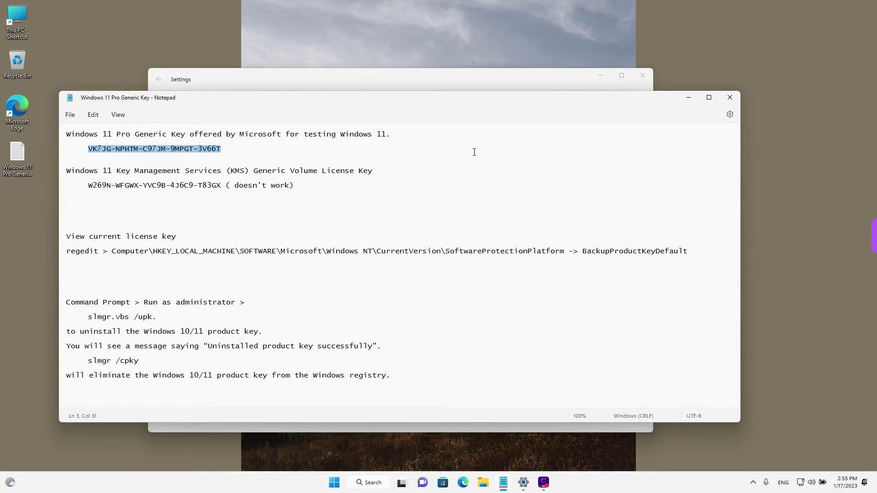
click(690, 99)
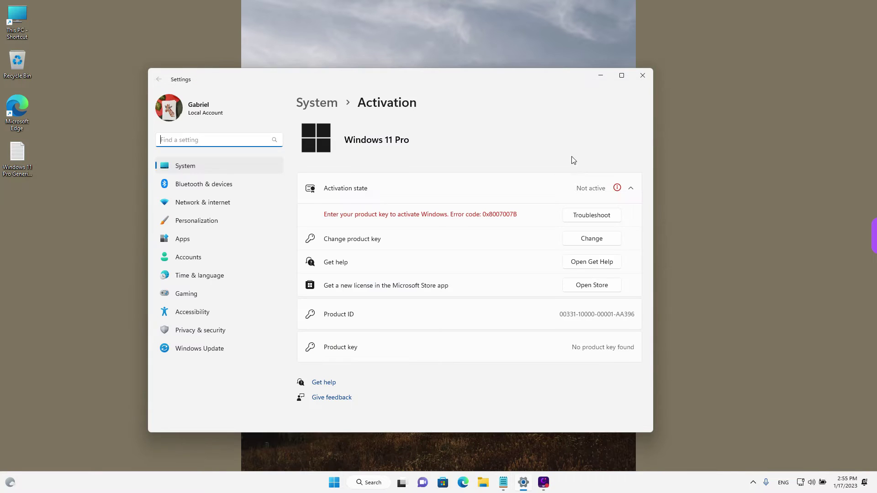
- Enter the pasted generic key as the new product key and activate Windows 11 Pro
click(607, 241)
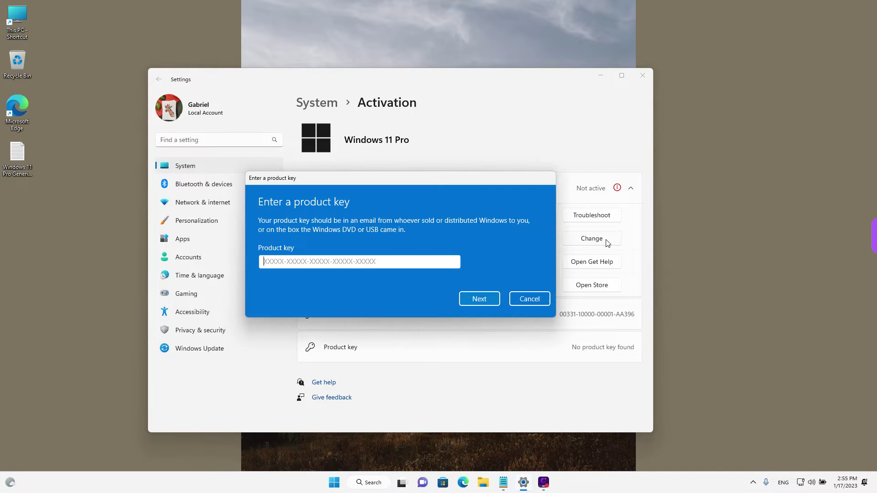
right_click(333, 261)
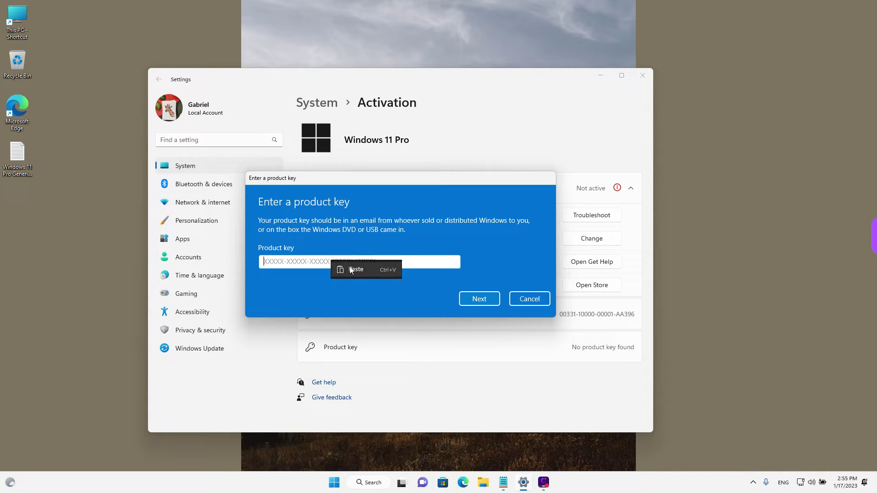
click(350, 268)
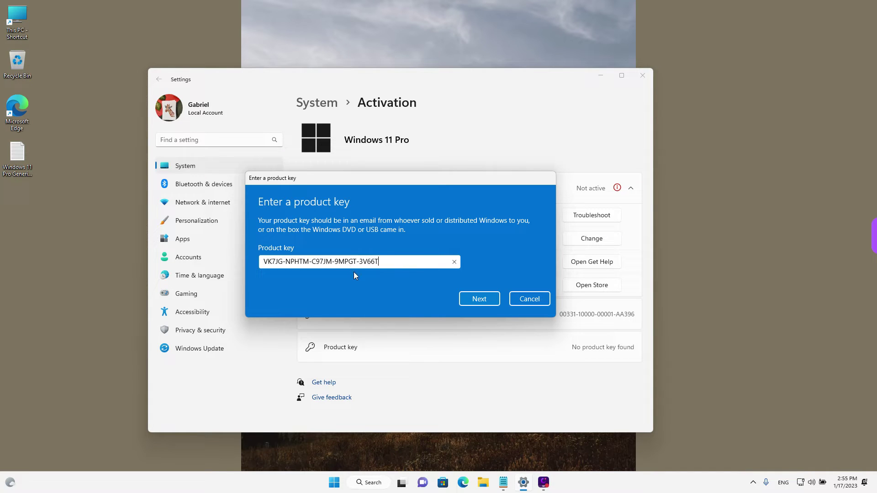
click(476, 298)
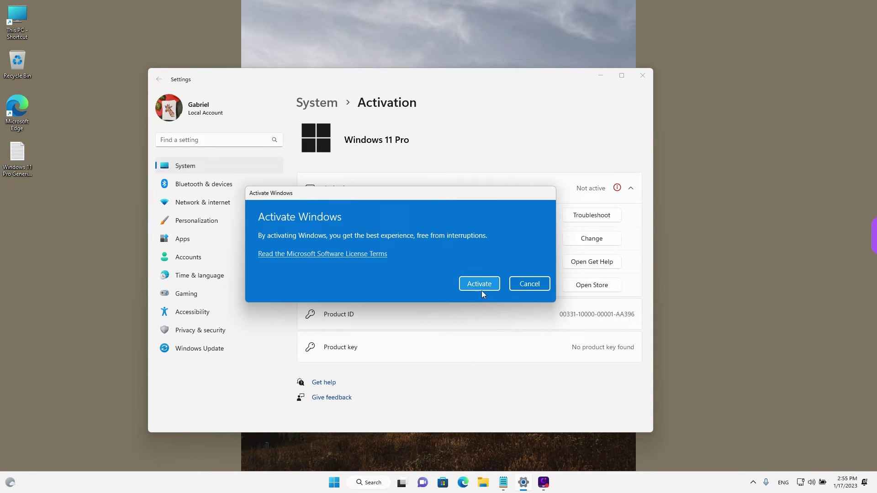
click(482, 286)
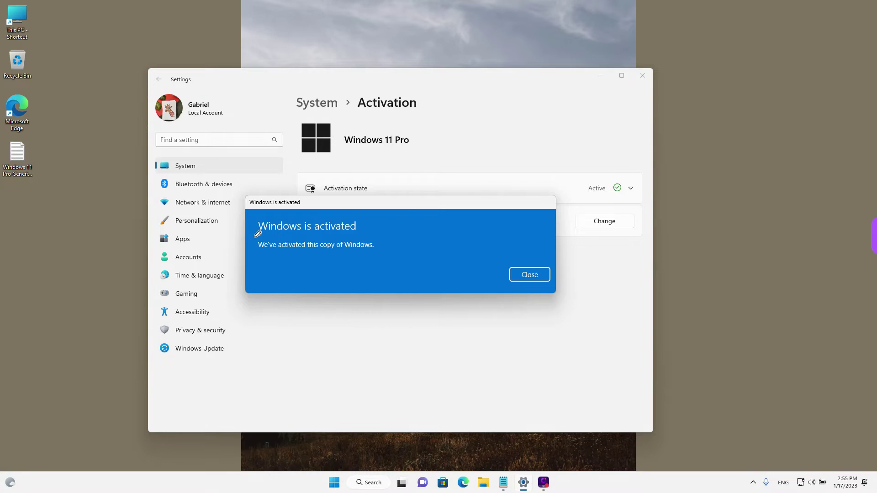
drag(257, 236, 352, 238)
key(Escape)
- Dismiss the confirmation and expand Activation state to show the digital license, underlining Active
click(535, 276)
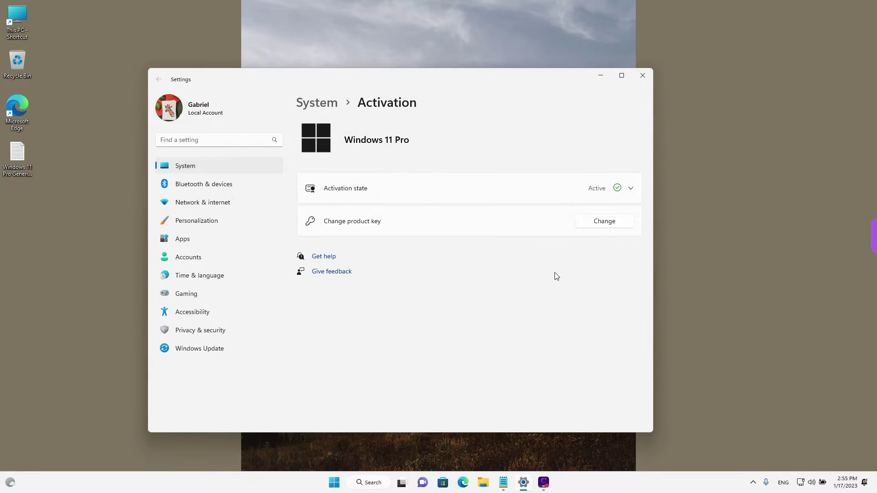
click(629, 190)
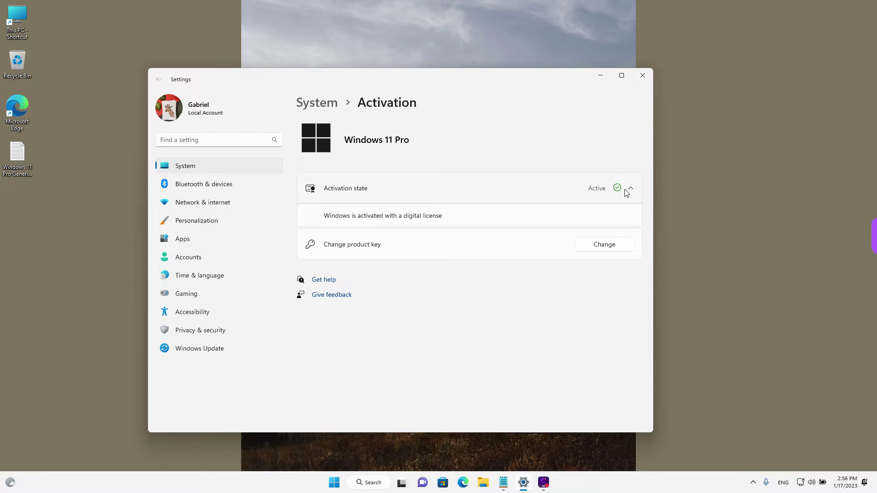
key(ctrl+2)
drag(584, 197, 621, 199)
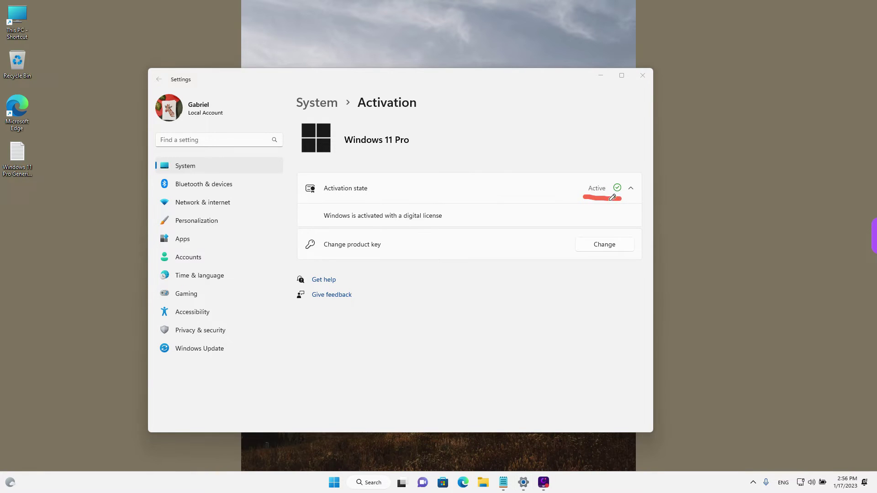
key(Escape)
- Close Settings and bring the generic key notes forward, caret after the KMS key line
click(643, 76)
mouse_move(512, 484)
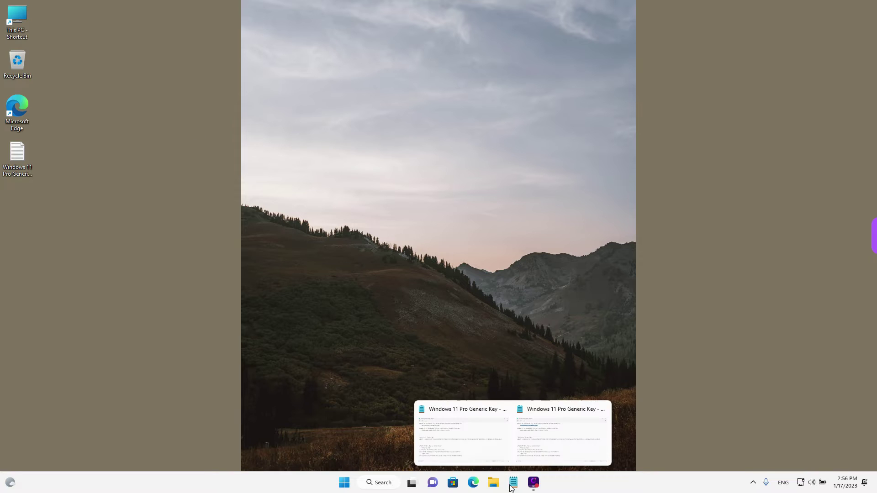
click(470, 442)
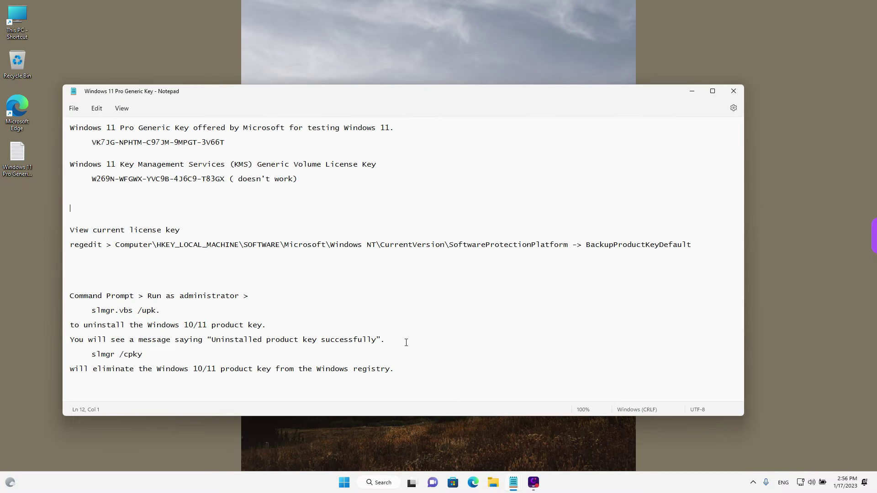
click(297, 178)
- Launch Registry Editor by running regedit from the Win+R box
key(super+r)
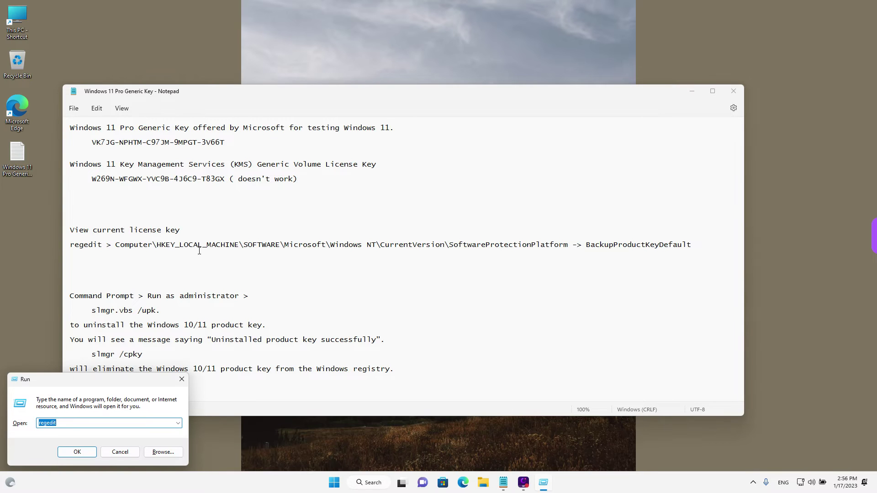
click(72, 419)
click(78, 451)
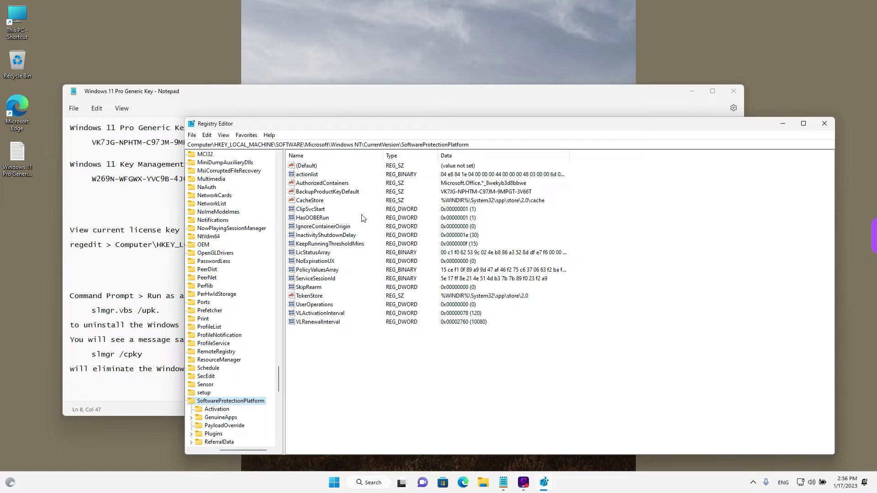
- Nudge the Registry Editor window into place and show its Edit menu commands
drag(346, 131, 348, 124)
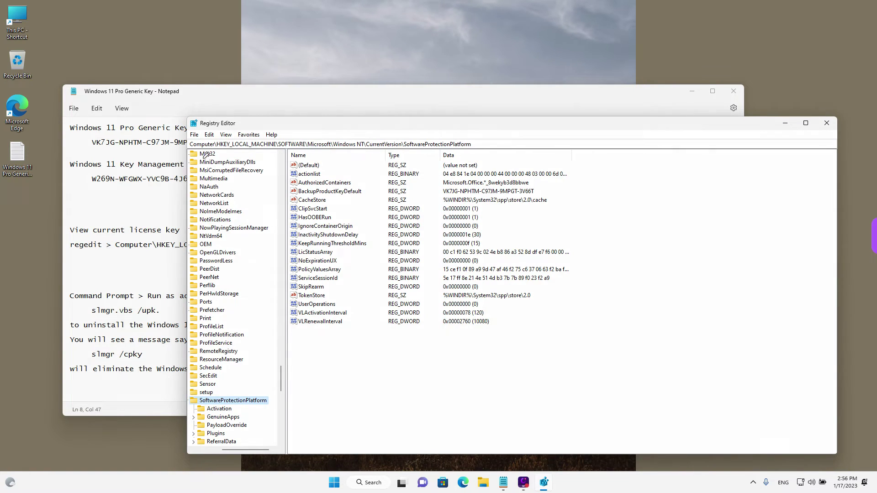
drag(190, 154, 484, 147)
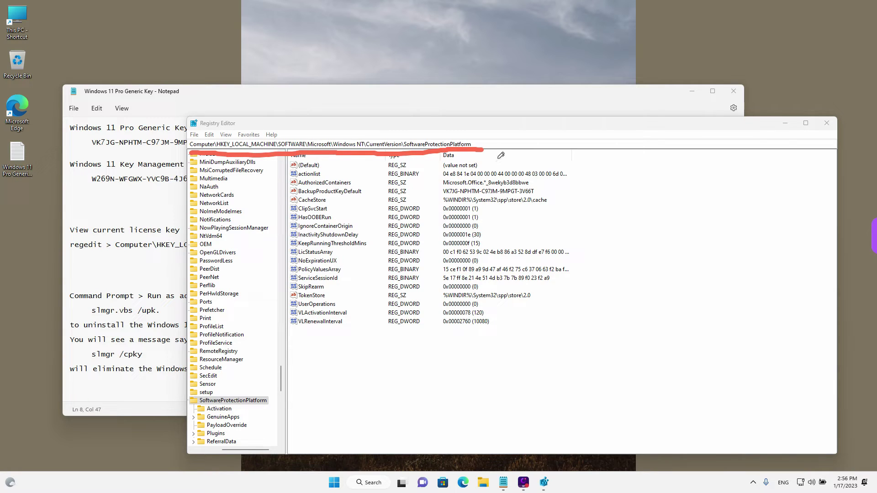
click(210, 134)
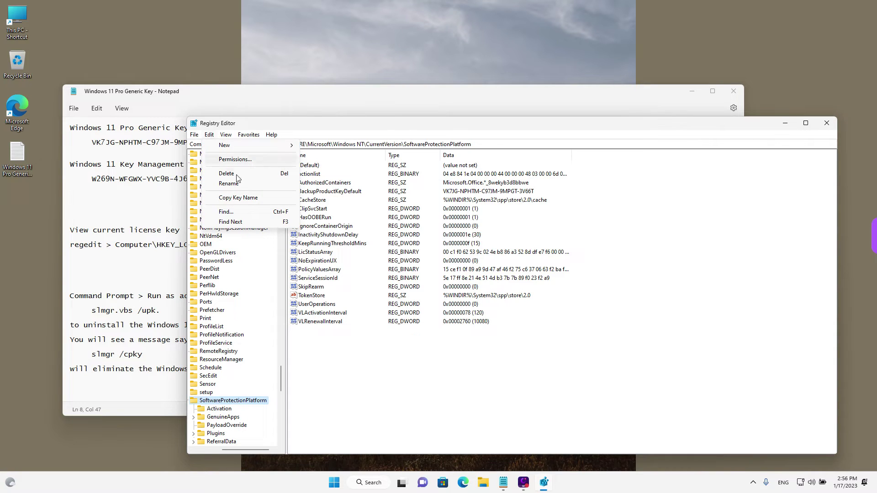
- Find BackupProductKeyDefault in the registry, using the value name copied from the notes
click(240, 214)
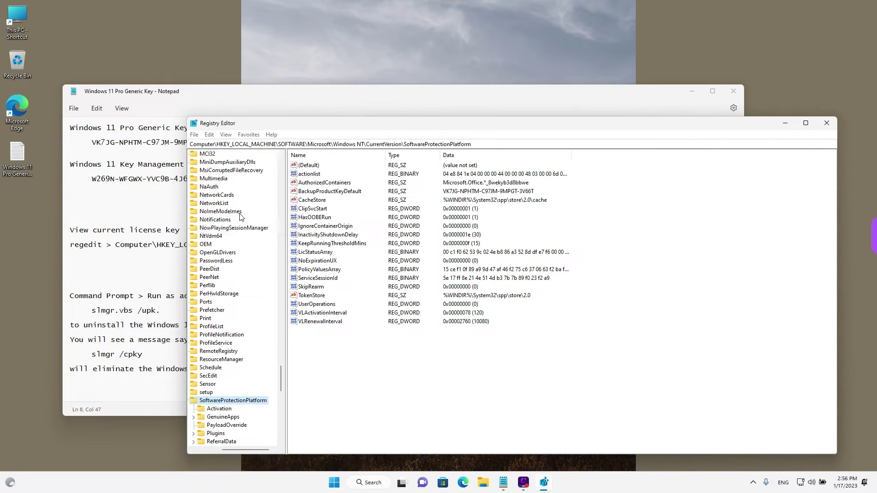
click(159, 192)
double_click(643, 245)
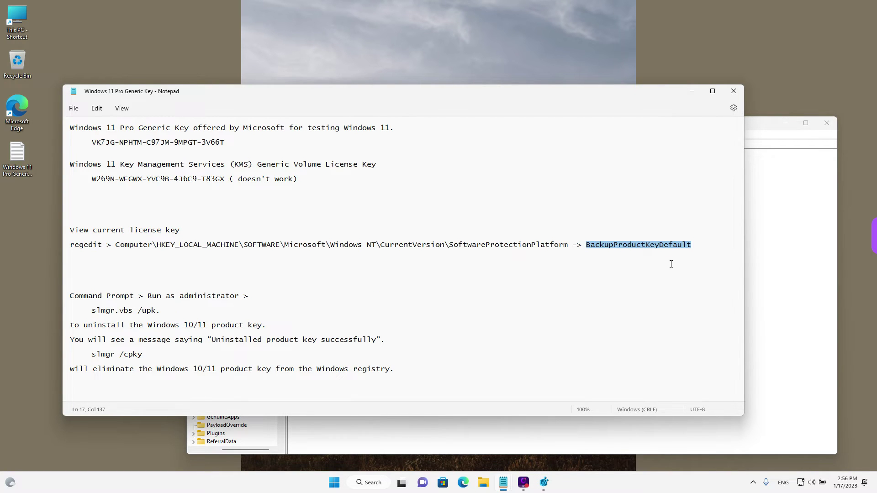
click(763, 132)
key(ctrl+v)
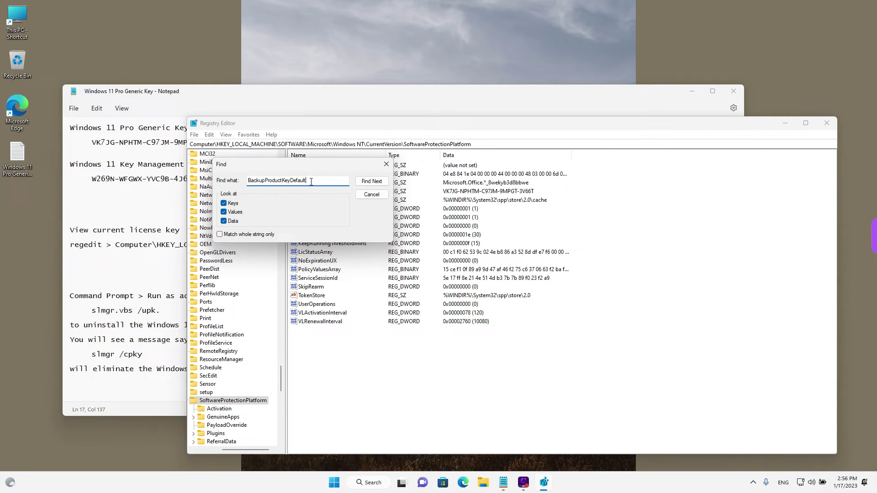
click(373, 182)
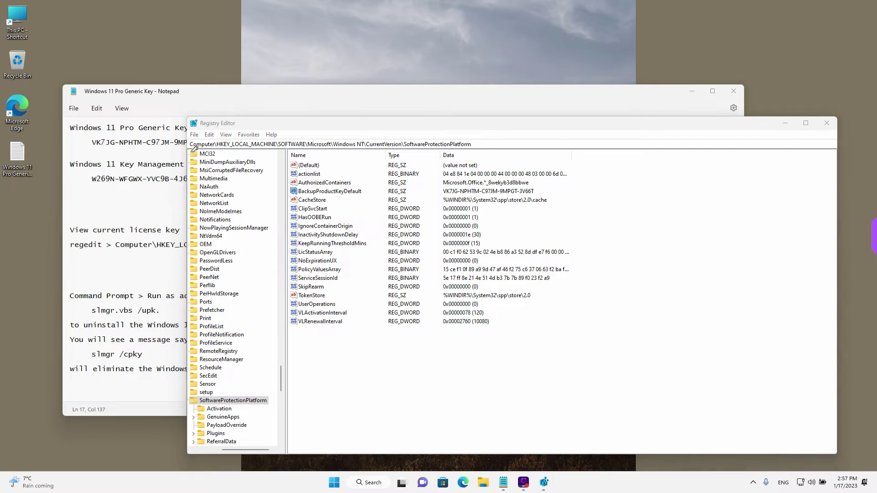
- Compare the BackupProductKeyDefault data with the Windows 11 Pro generic key in the notes
key(ctrl+2)
drag(190, 151, 480, 149)
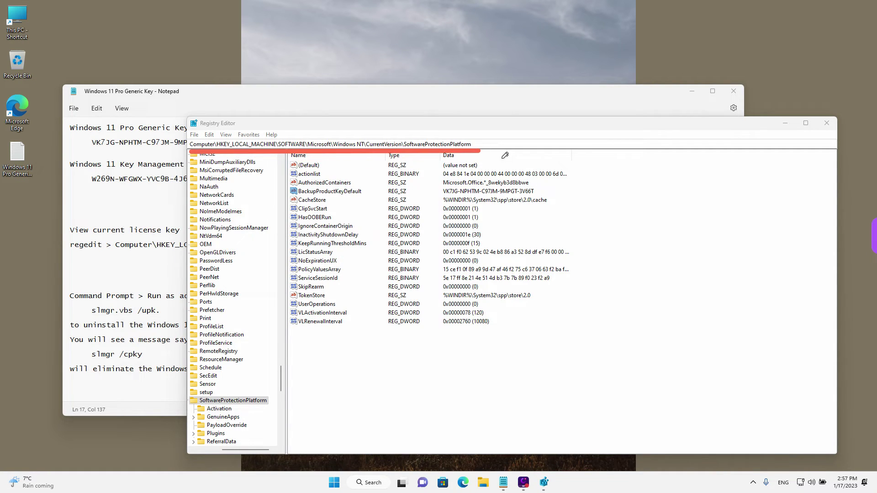
key(Escape)
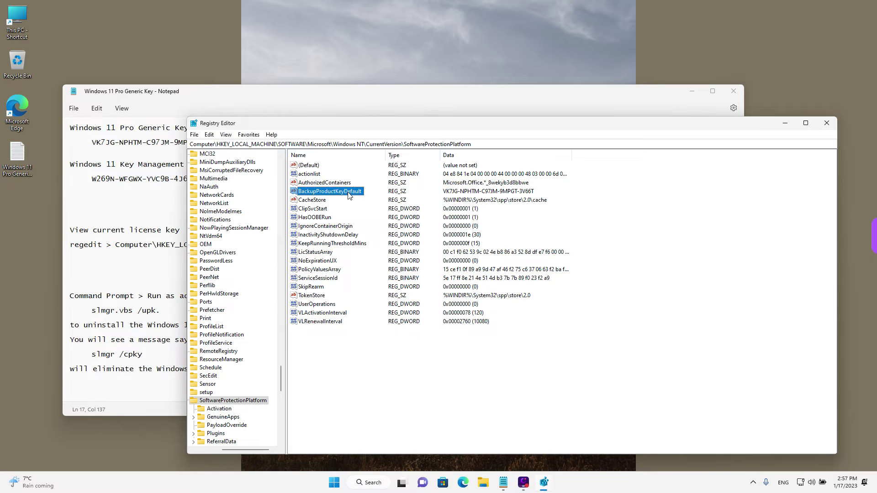
click(350, 196)
key(ctrl+2)
drag(443, 199, 537, 195)
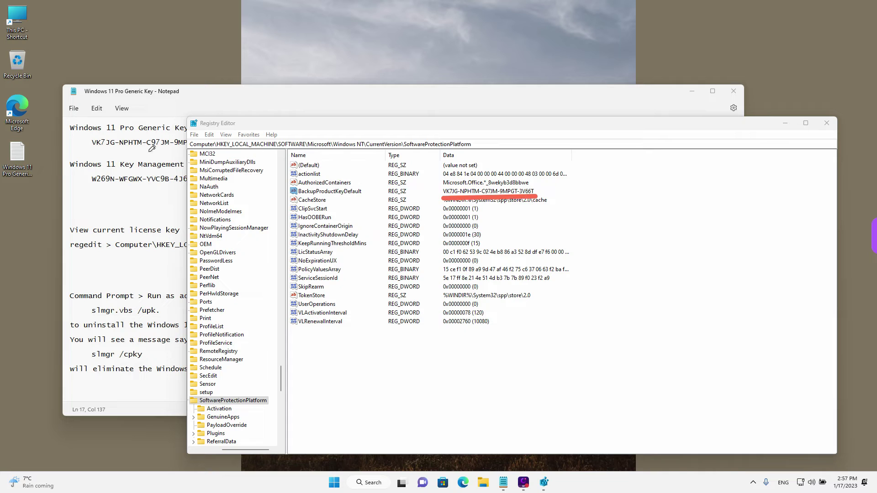
drag(93, 150, 185, 151)
key(Escape)
click(192, 95)
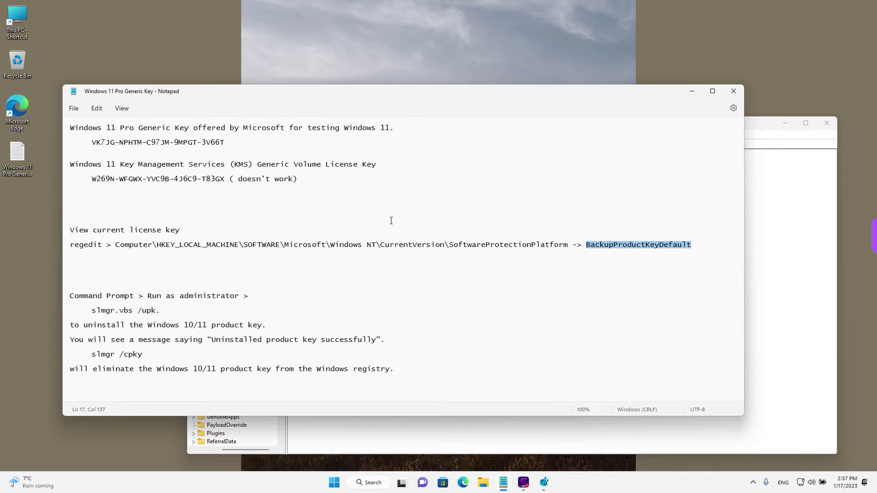
click(770, 124)
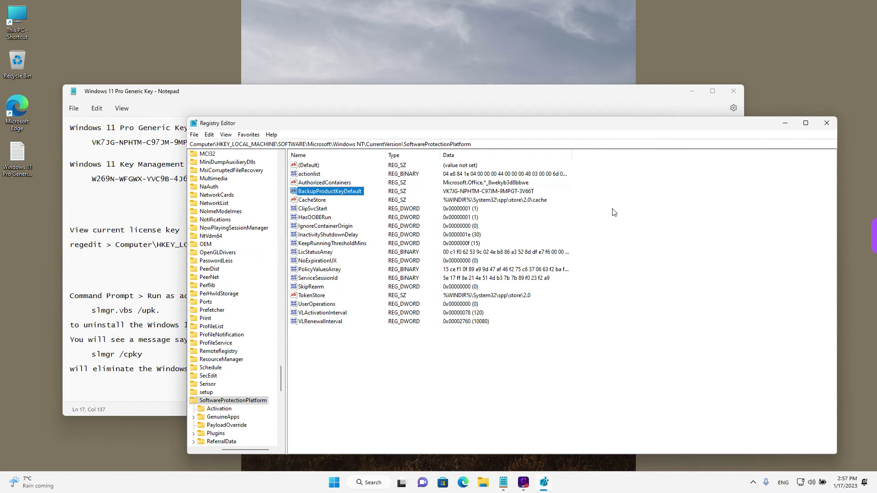
click(112, 171)
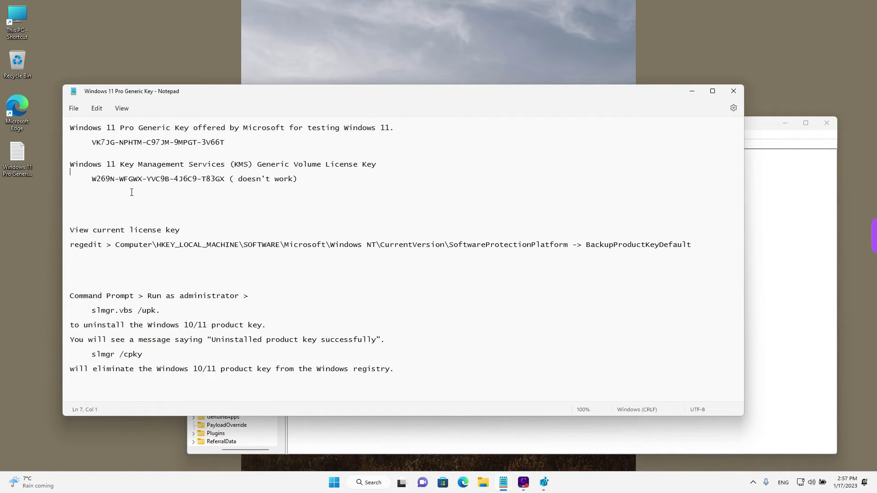
drag(71, 165, 382, 164)
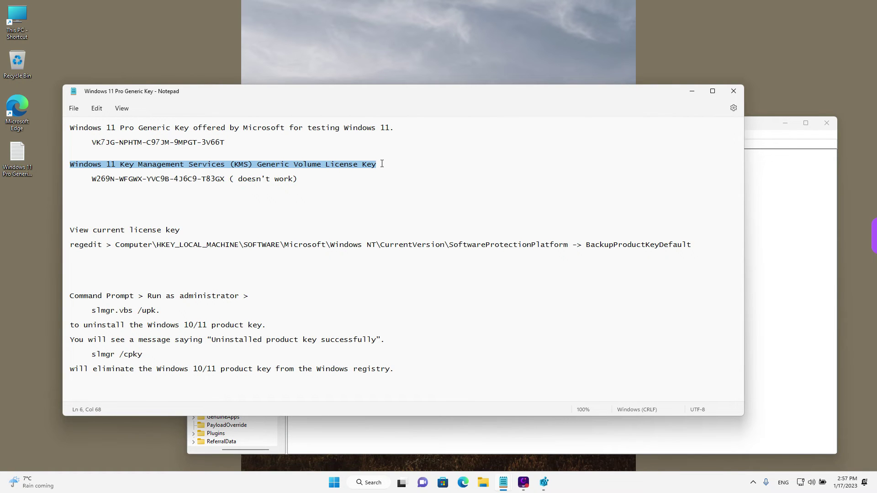
click(307, 160)
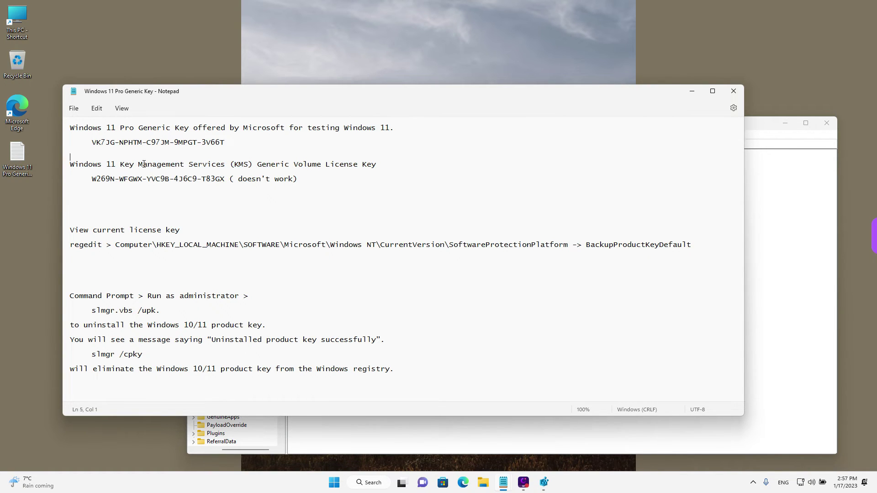
drag(121, 161, 391, 163)
click(392, 166)
click(358, 183)
drag(226, 179, 93, 178)
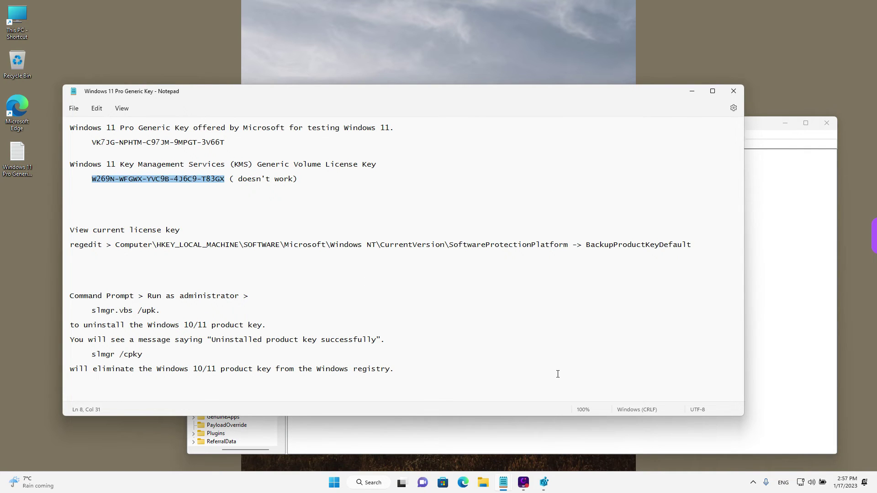
- Go from the Start quick-links menu through About to the Activation settings page
right_click(341, 481)
click(326, 270)
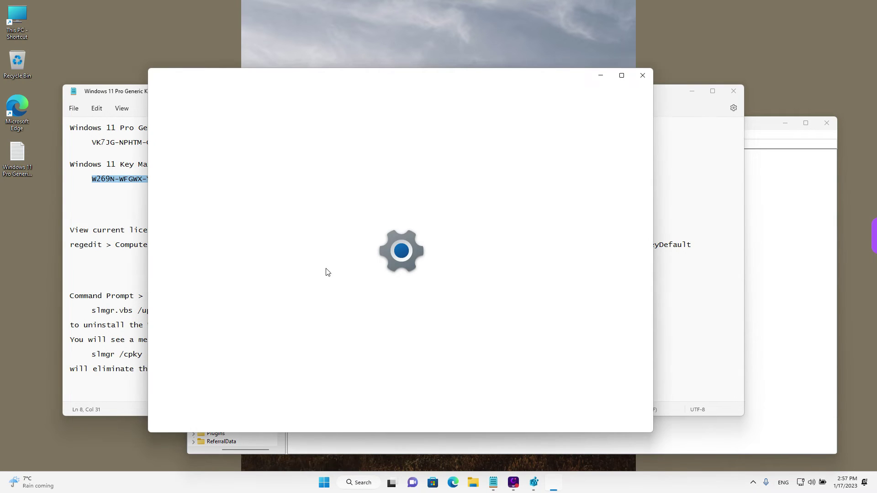
scroll(409, 320, down, 5)
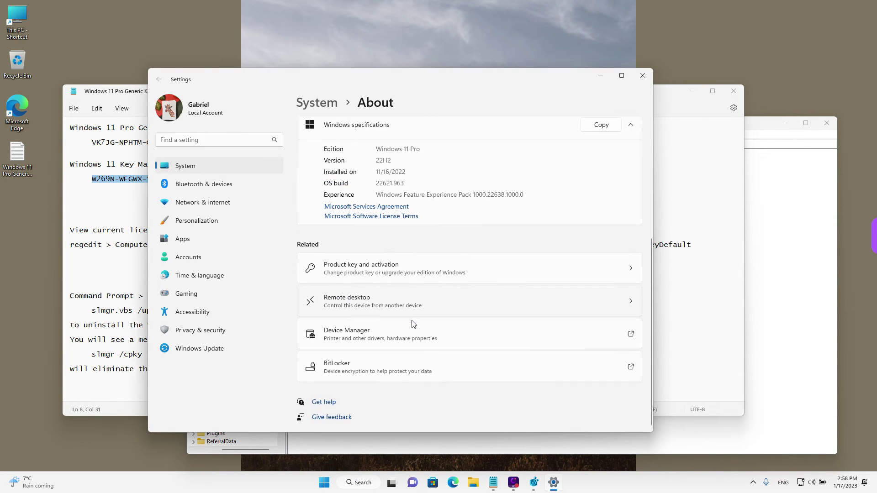
click(377, 274)
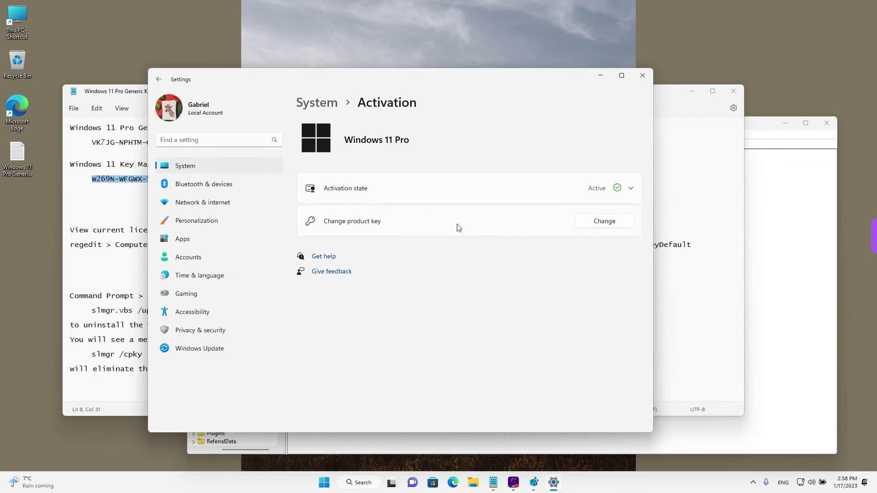
- Enter the pasted KMS generic key, attempt activation, and dismiss the failure message
click(608, 221)
key(ctrl+v)
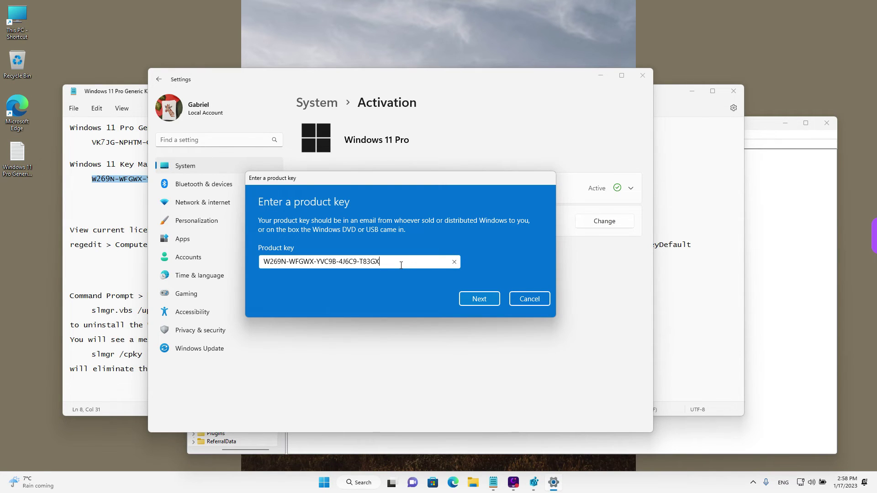
click(477, 297)
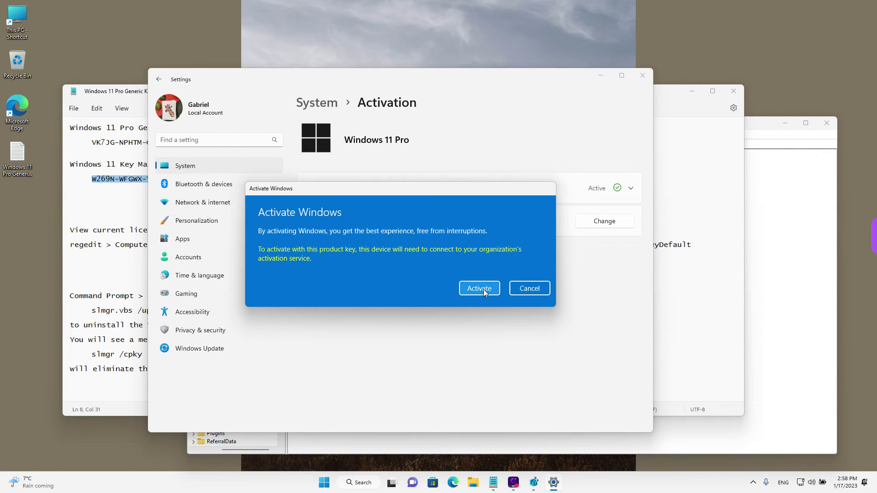
click(484, 287)
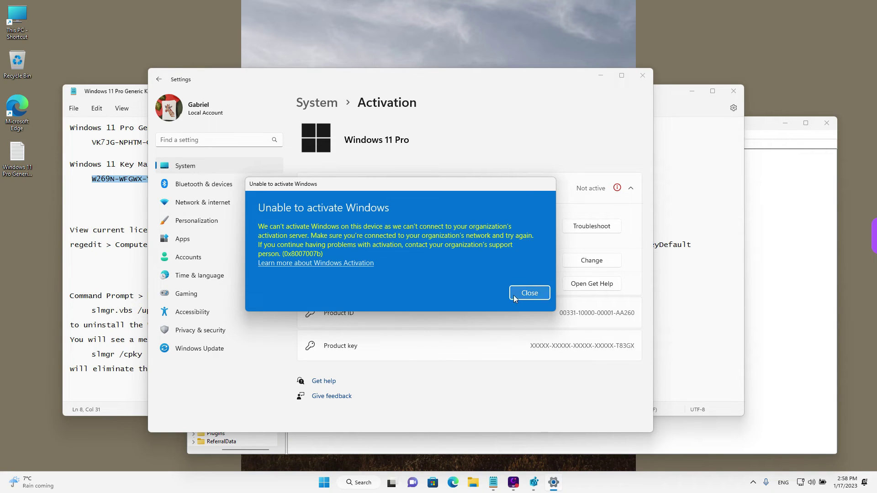
click(529, 294)
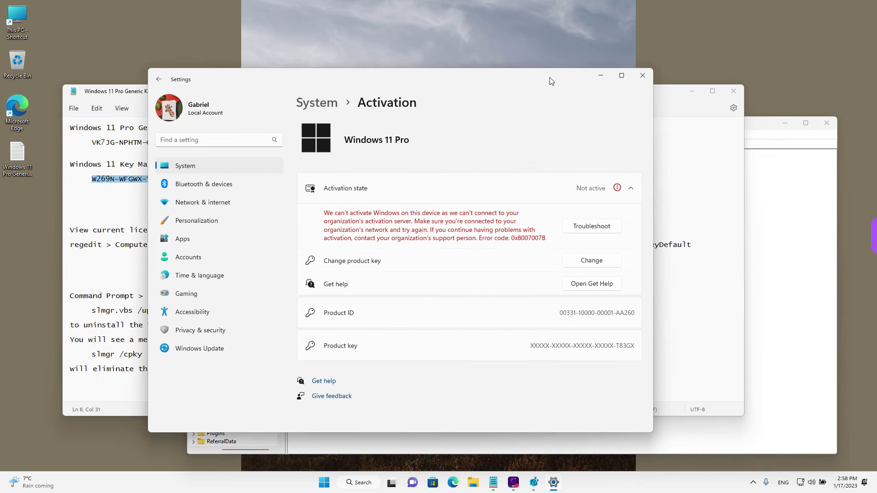
drag(550, 81, 596, 61)
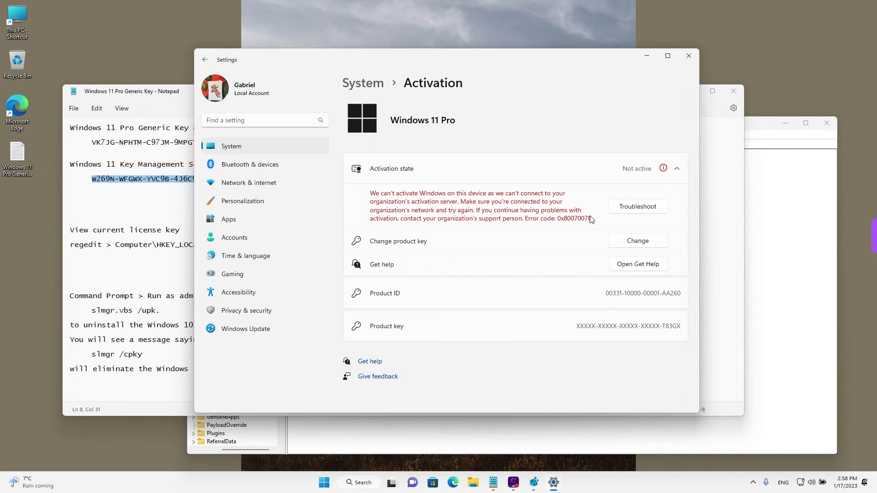
- Close Registry Editor and put the cursor on the slmgr.vbs /upk line in the Notepad notes
click(157, 264)
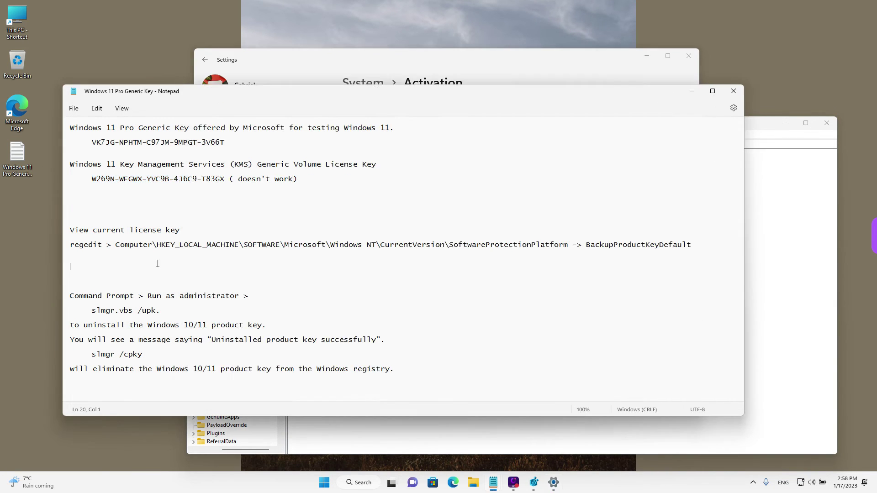
click(827, 123)
click(235, 312)
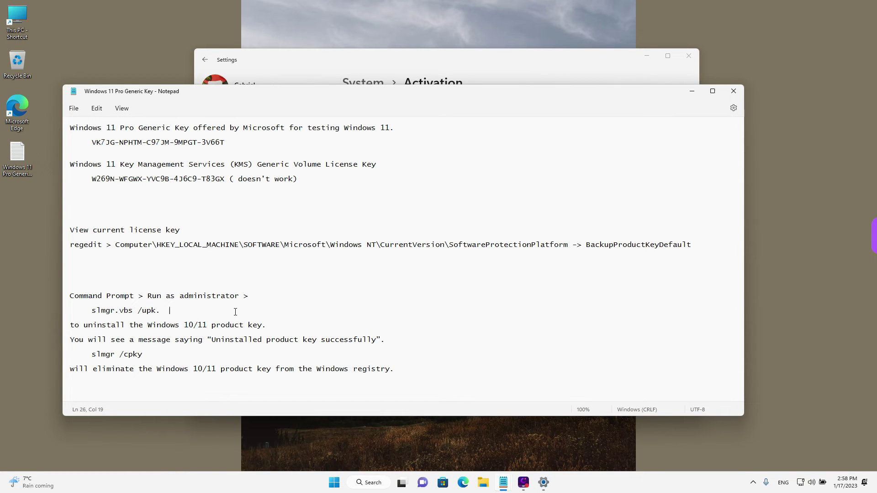
- Search 'command' and launch Command Prompt as administrator, placing it on the right
click(377, 484)
text(command)
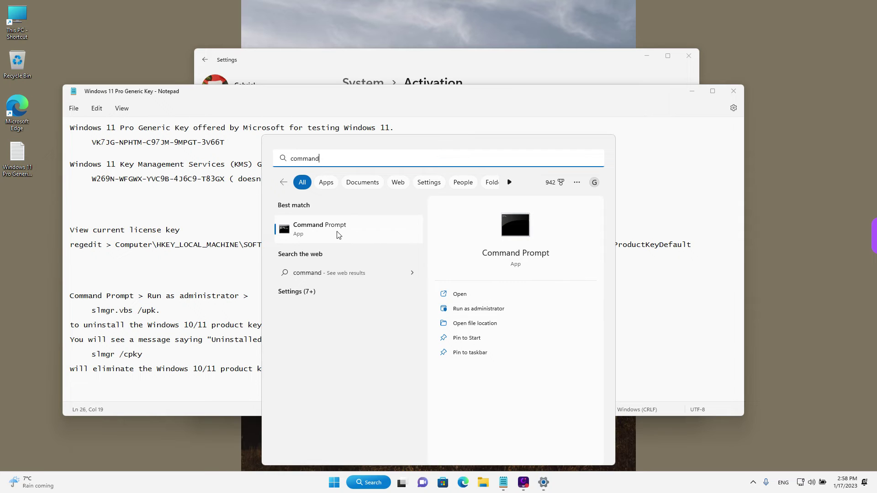
click(512, 311)
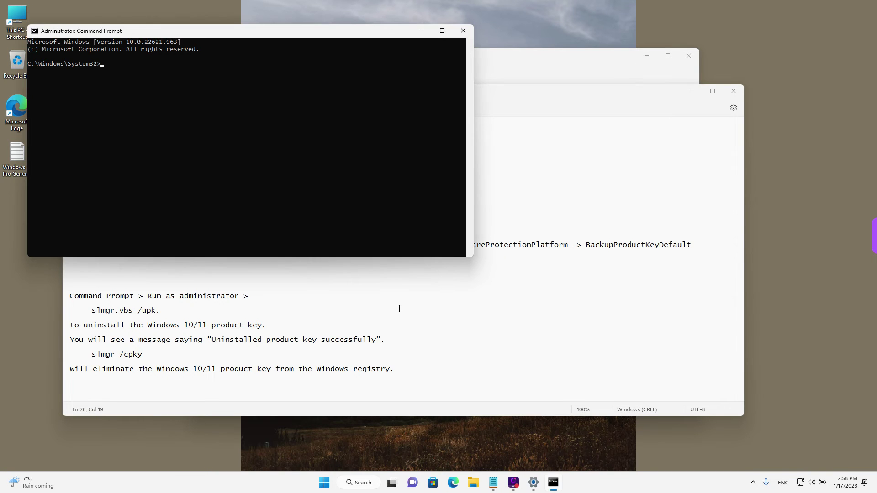
drag(273, 34, 610, 143)
- Copy 'slmgr.vbs /upk' from the notes, run it in the admin Command Prompt, and acknowledge success
click(98, 323)
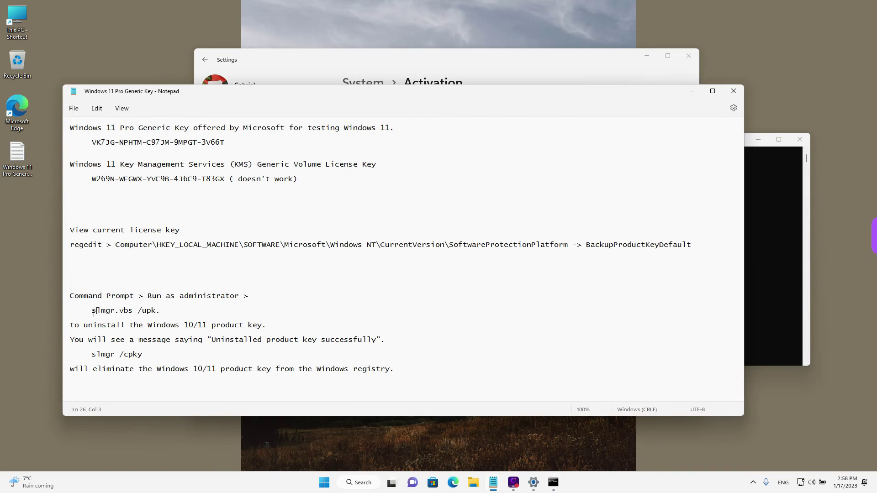
drag(92, 311, 155, 314)
right_click(142, 312)
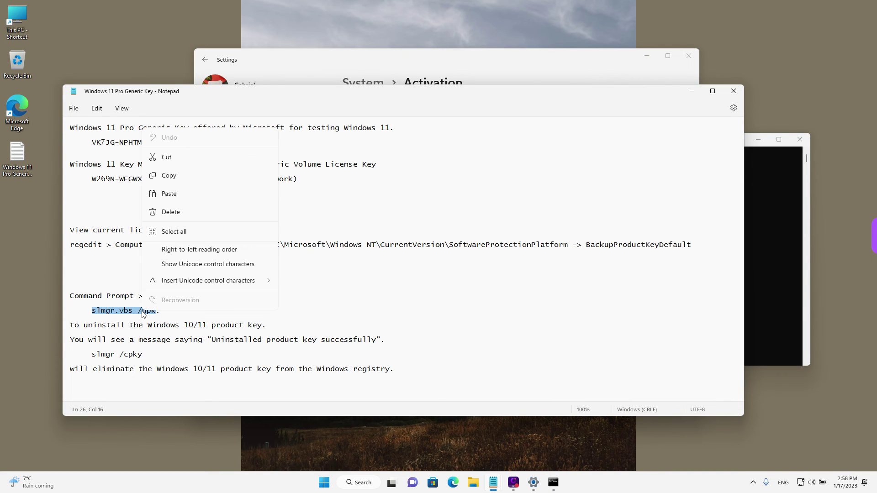
click(169, 176)
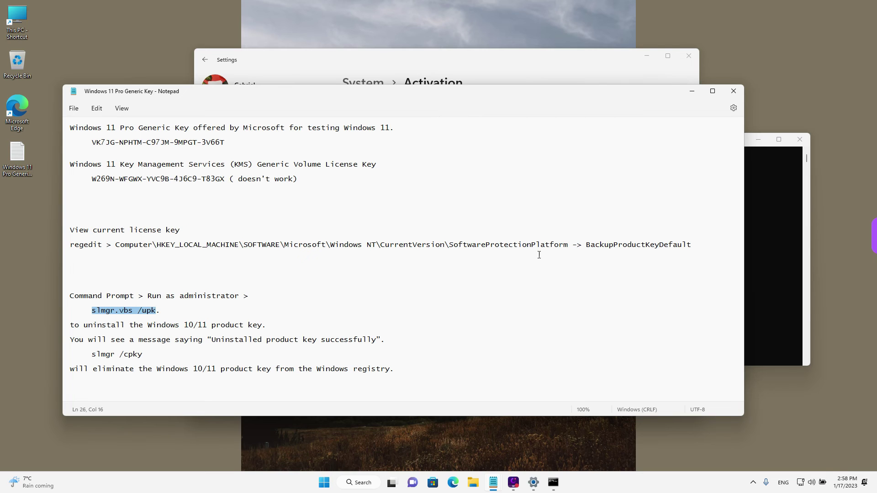
click(754, 295)
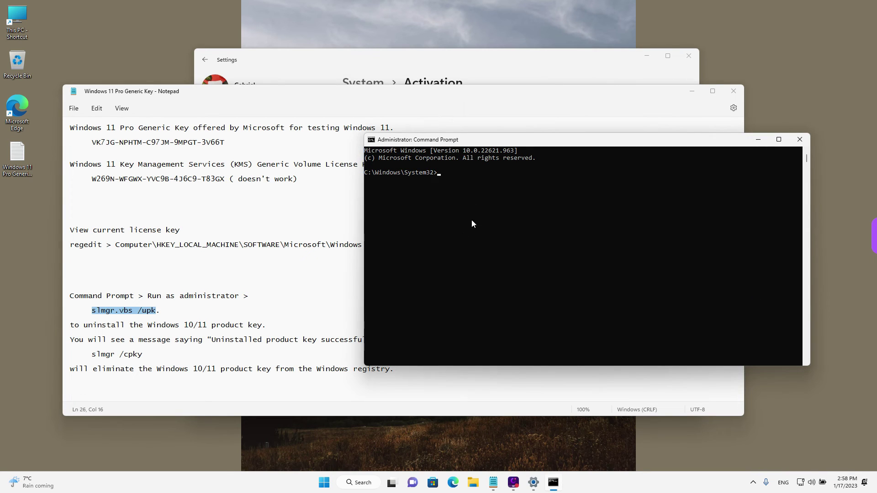
key(ctrl+v)
key(Return)
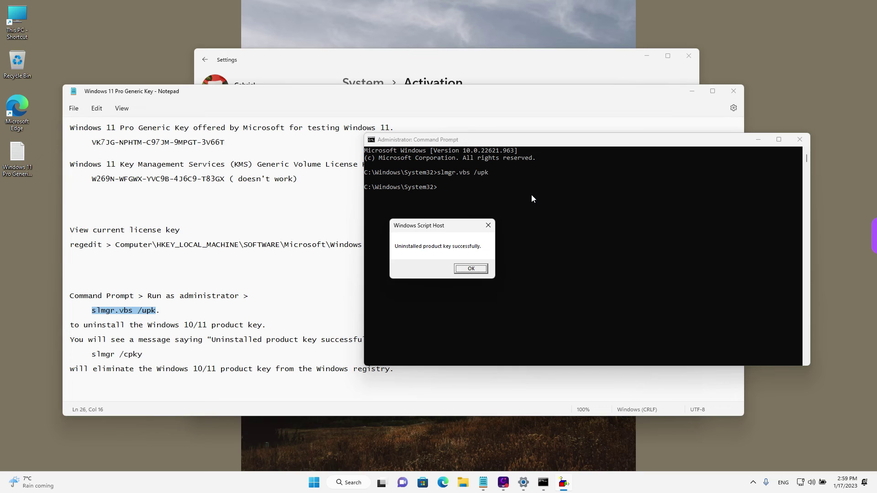
drag(398, 254, 481, 257)
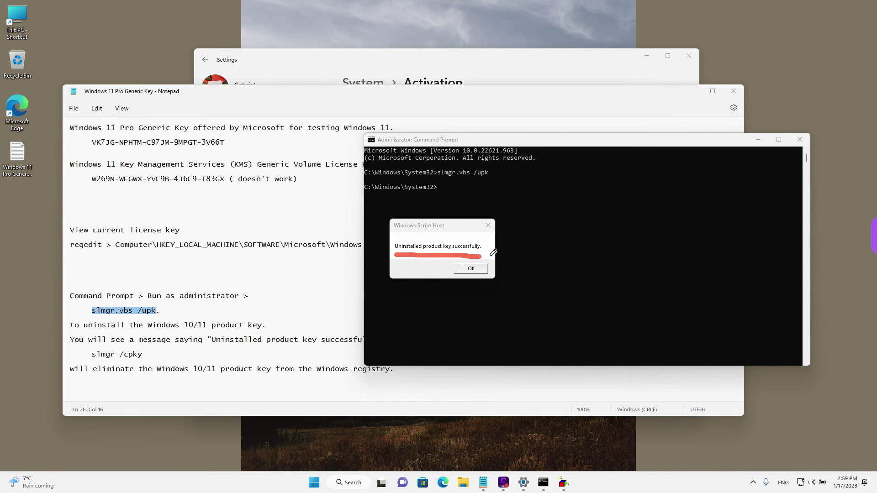
click(473, 269)
- Copy 'slmgr /cpky' from the notes, run it, confirm the message, and close Command Prompt
drag(92, 355, 142, 358)
right_click(133, 355)
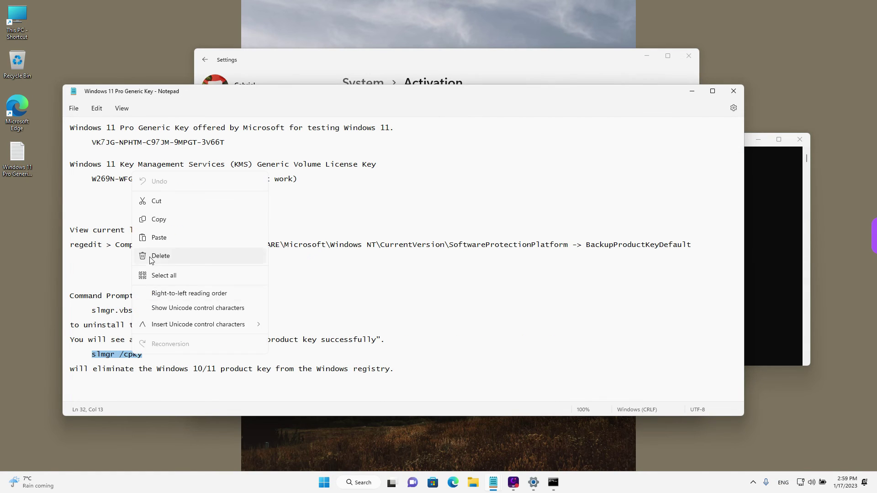
click(167, 220)
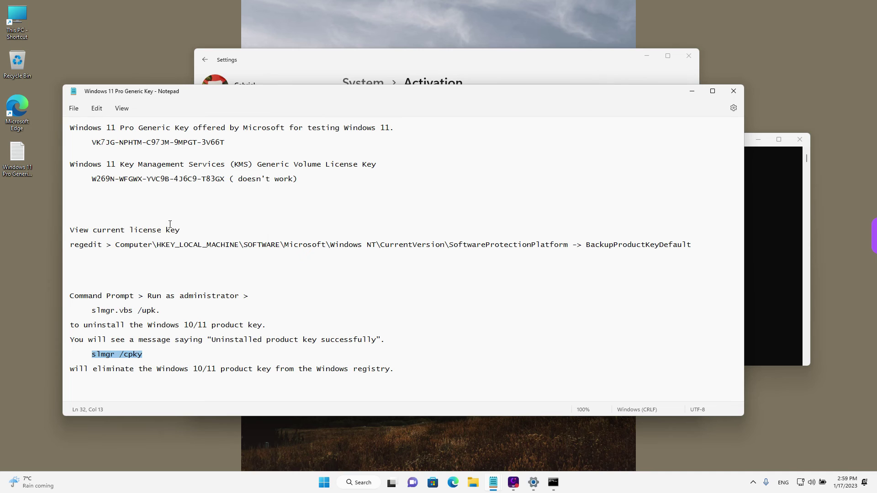
click(760, 294)
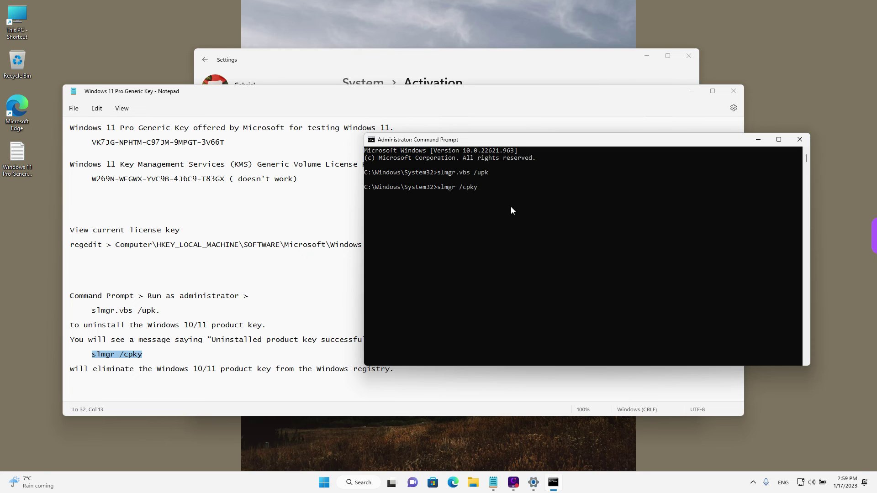
key(Return)
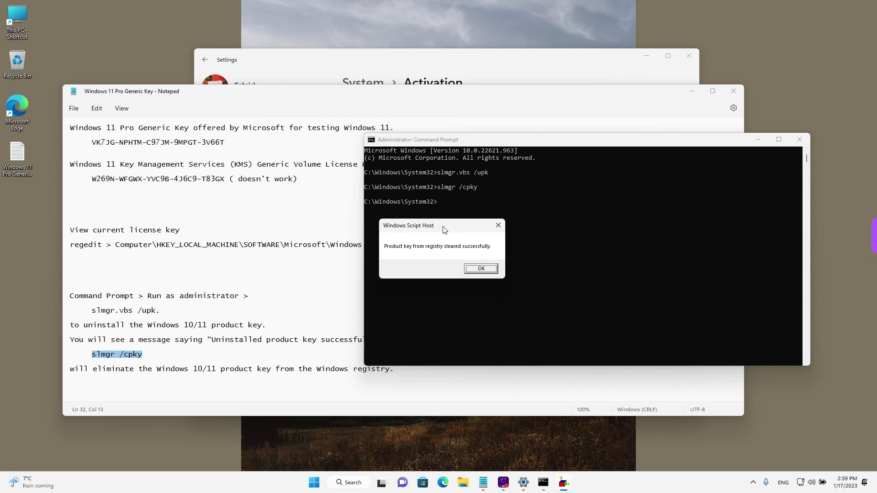
drag(396, 256, 489, 256)
click(486, 270)
click(482, 269)
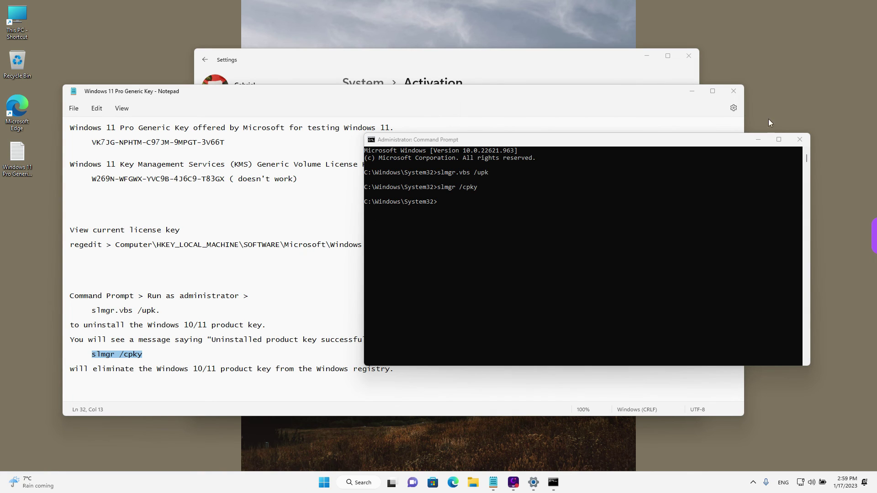
click(801, 139)
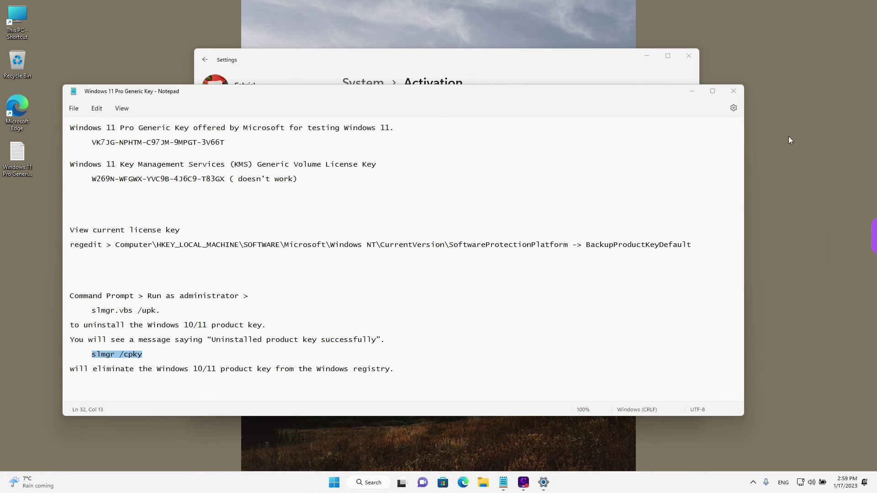
- Bring the Activation page forward and confirm Product key reads 'No product key found'
click(526, 67)
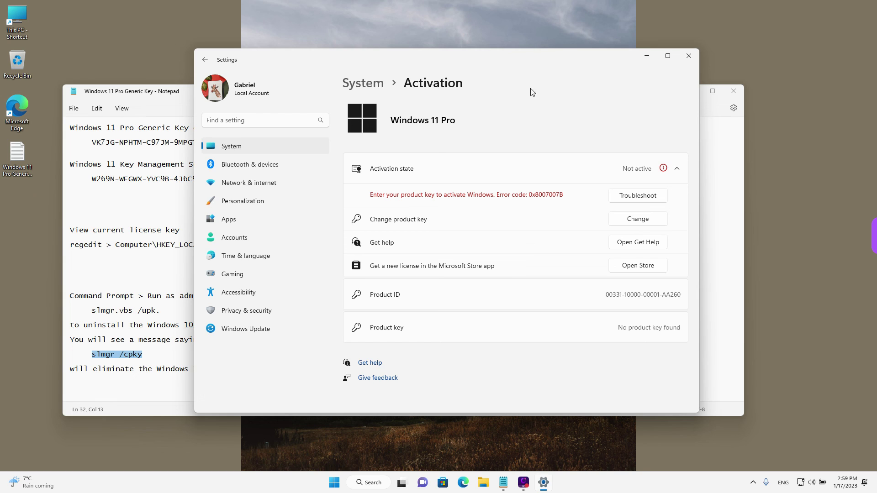
drag(532, 59, 517, 78)
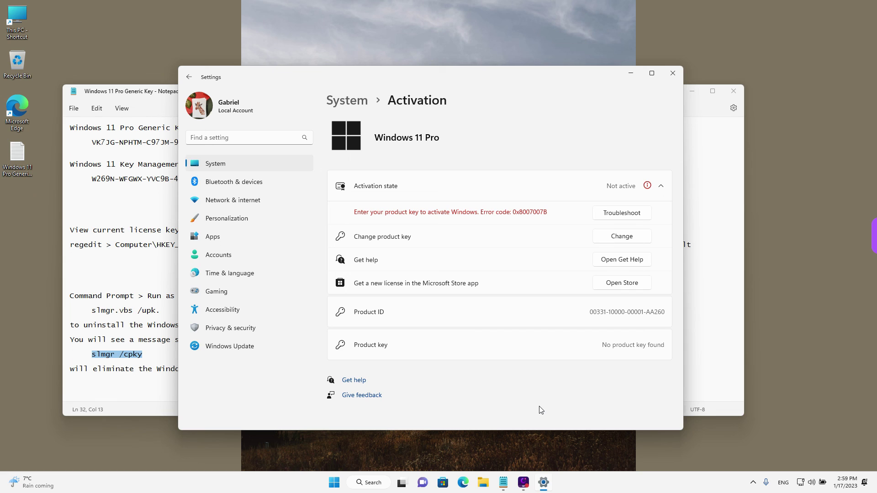
drag(575, 76, 594, 83)
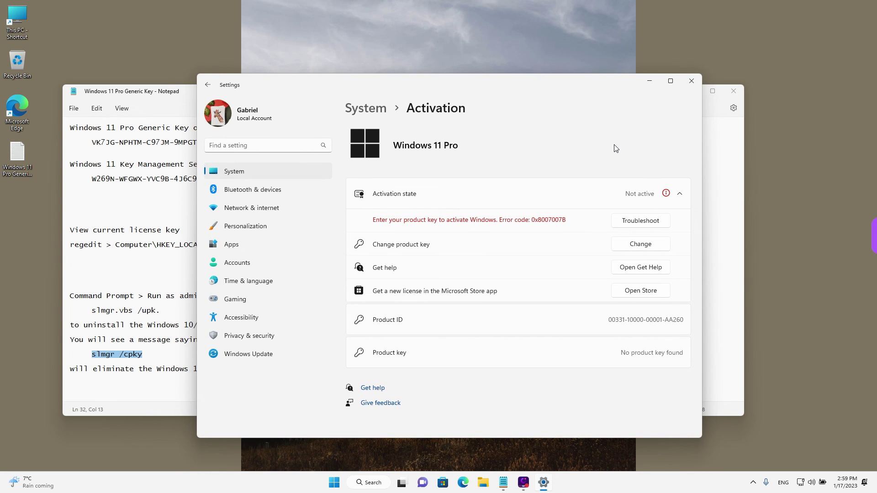